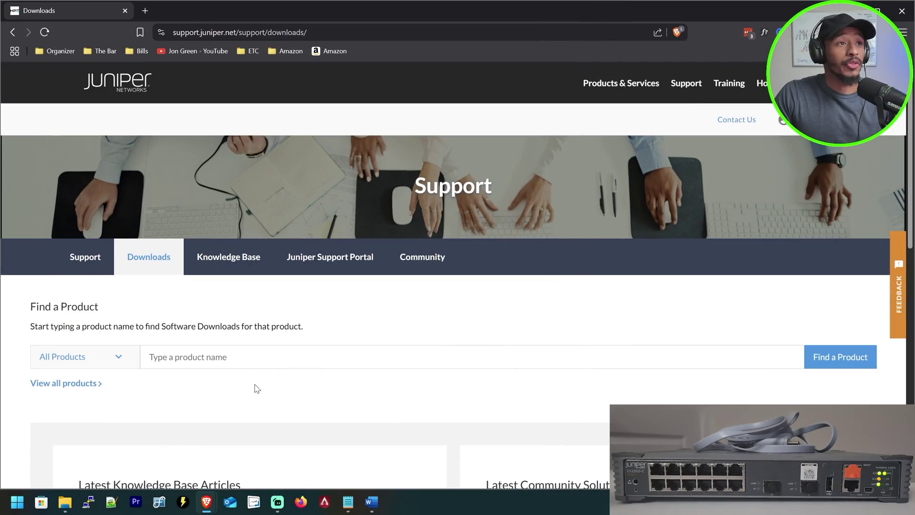
- Search Juniper downloads for the EX2300-C and set the operating system to Junos SR
{"action": "left_click", "coordinate": [265, 362]}
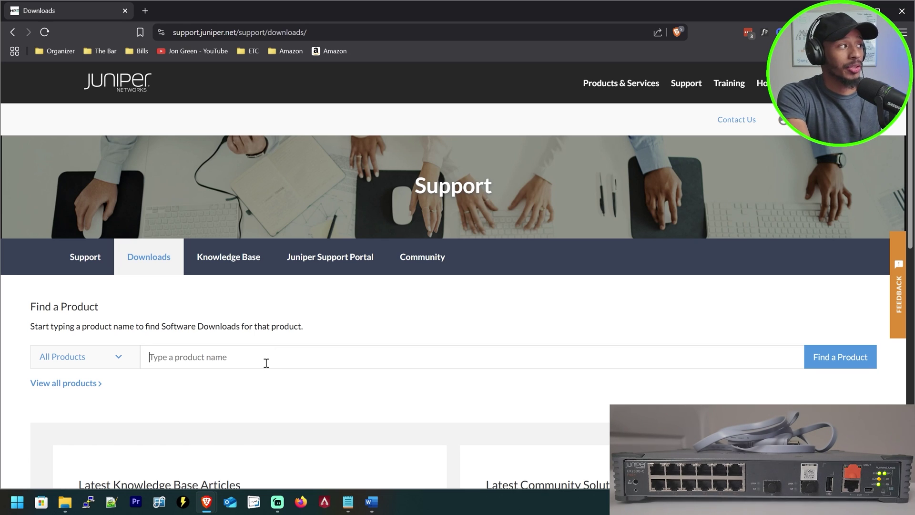
{"action": "type", "text": "ex2300-c"}
{"action": "key", "text": "Down"}
{"action": "key", "text": "Return"}
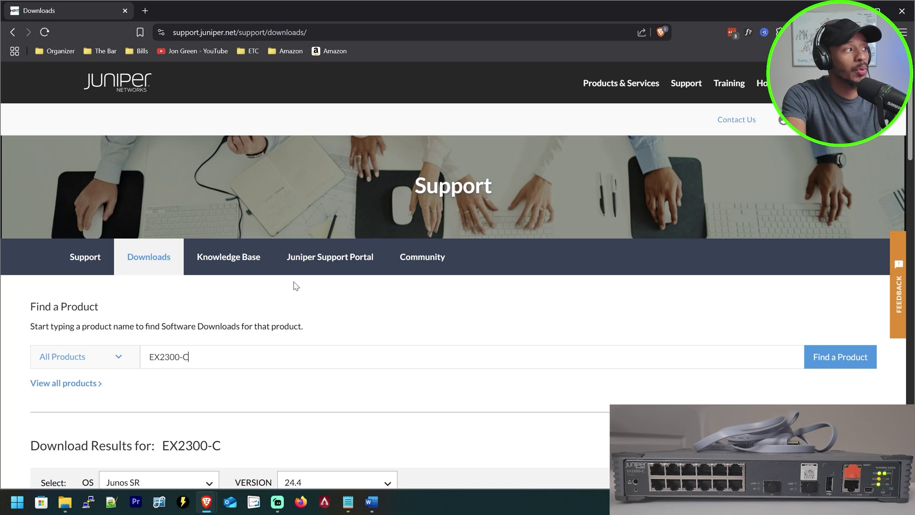
{"action": "scroll", "coordinate": [274, 282], "scroll_direction": "down", "scroll_amount": 3}
{"action": "left_click", "coordinate": [190, 318]}
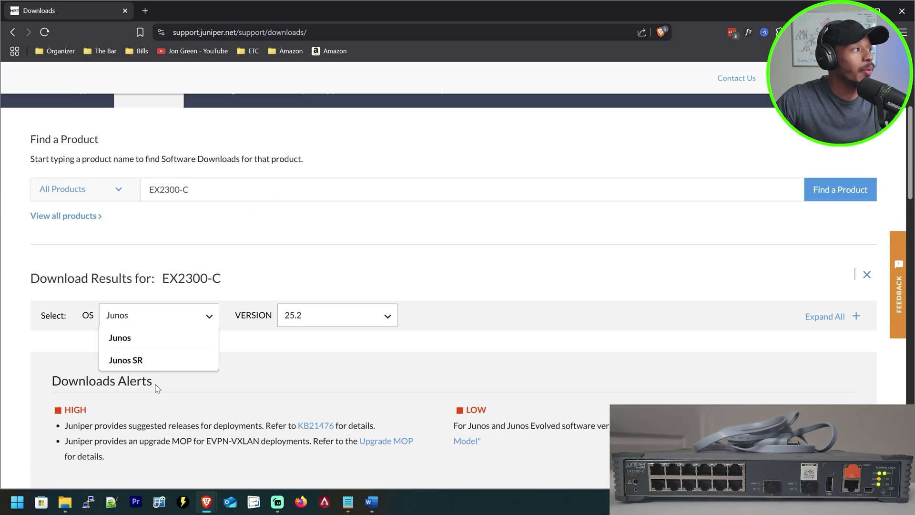
{"action": "left_click", "coordinate": [143, 360]}
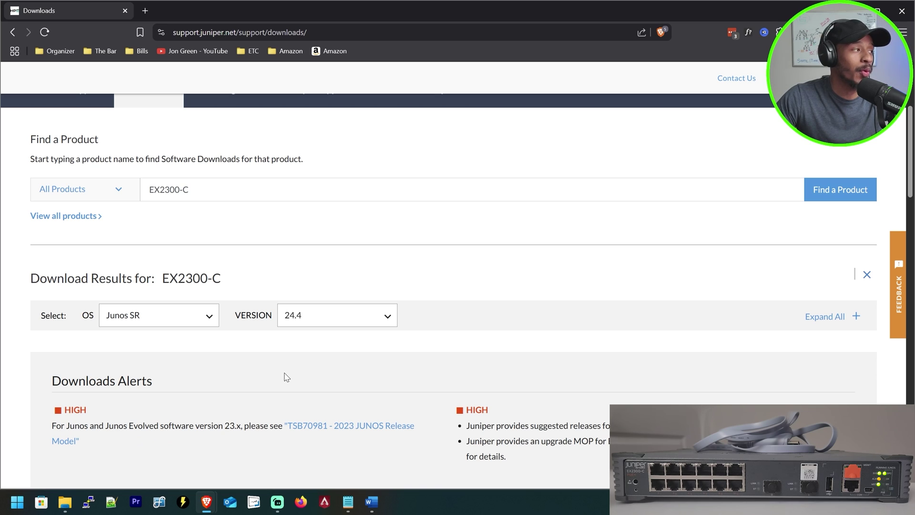
- Under Install Media, download the EX2300(-C) USB 24.4R1-S3 install image (.gz)
{"action": "scroll", "coordinate": [286, 377], "scroll_direction": "down", "scroll_amount": 6}
{"action": "scroll", "coordinate": [295, 265], "scroll_direction": "down", "scroll_amount": 4}
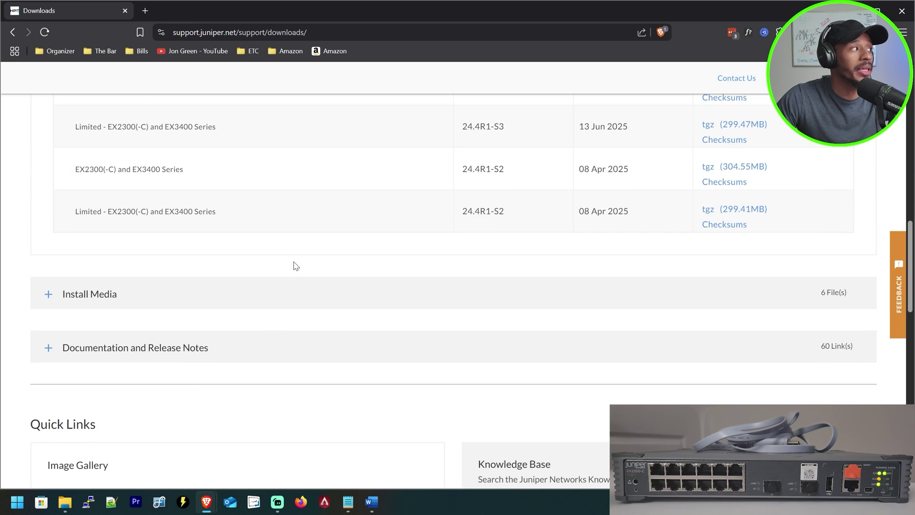
{"action": "left_click", "coordinate": [48, 295]}
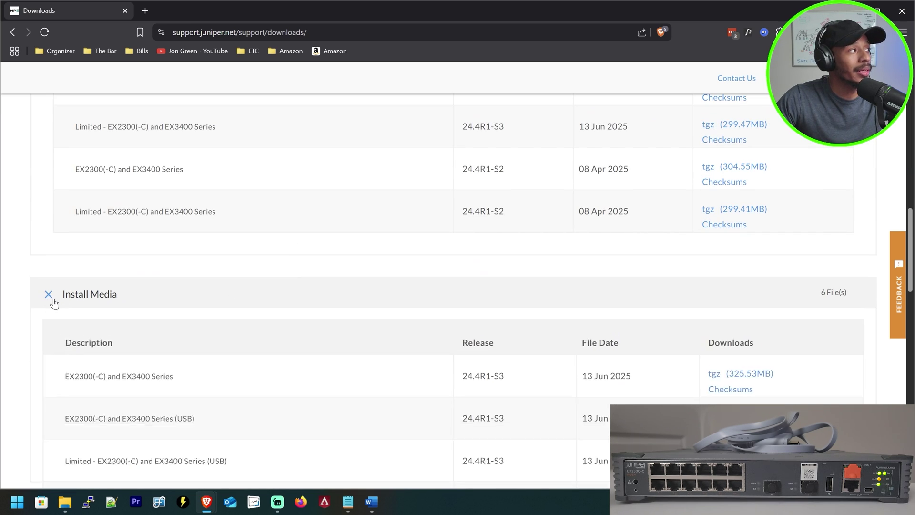
{"action": "scroll", "coordinate": [129, 286], "scroll_direction": "down", "scroll_amount": 2}
{"action": "scroll", "coordinate": [204, 269], "scroll_direction": "down", "scroll_amount": 1}
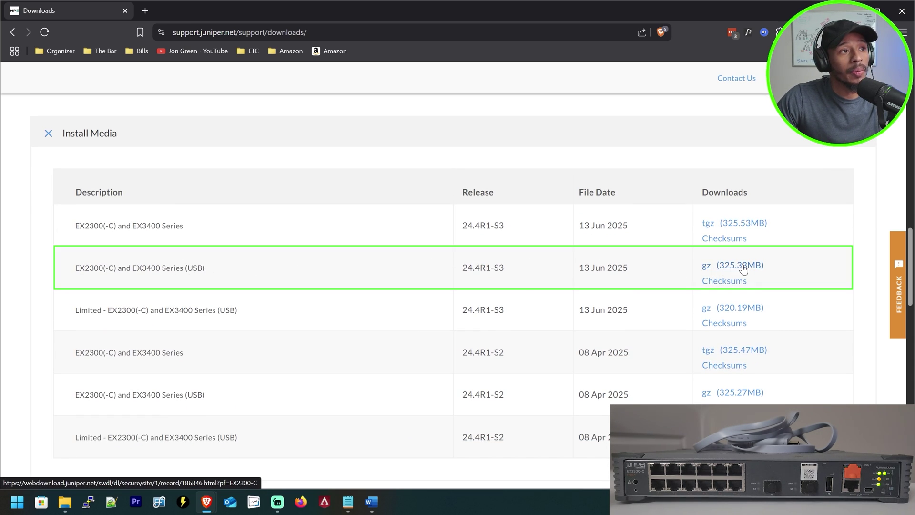
{"action": "double_click", "coordinate": [194, 268]}
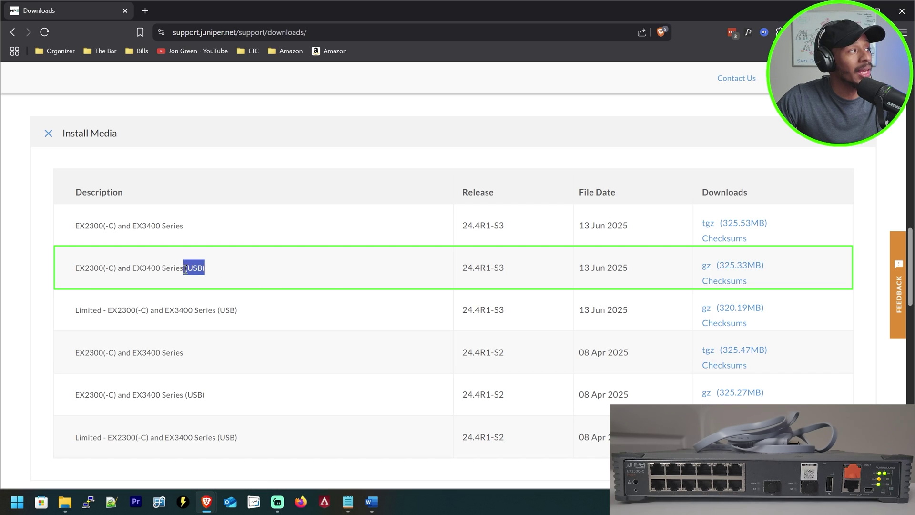
{"action": "left_click", "coordinate": [735, 265]}
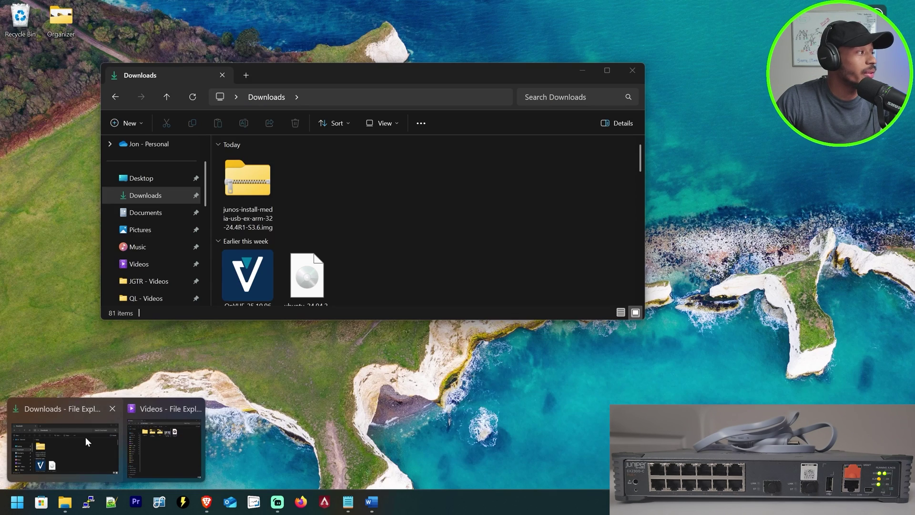
- Open the downloaded junos .img.gz in 7-Zip File Manager to extract the 24.4R1-S3.6 image, then close 7-Zip
{"action": "left_click", "coordinate": [88, 439]}
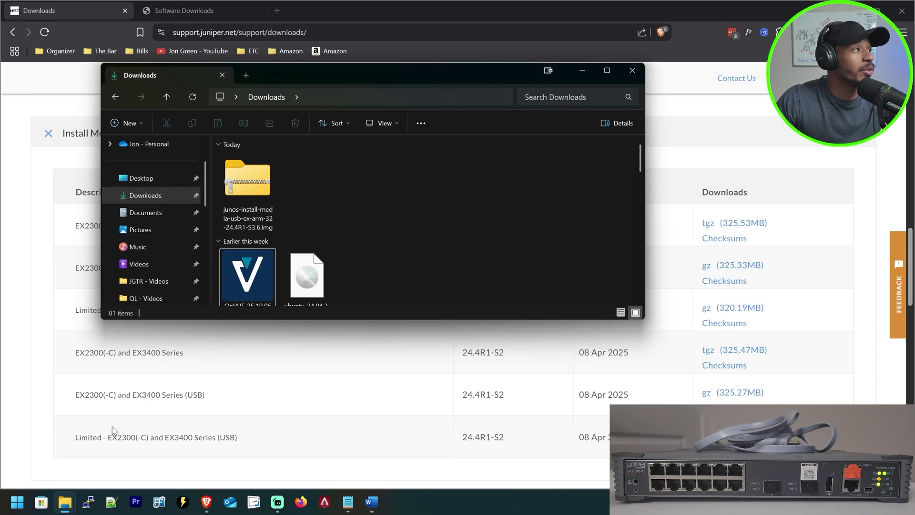
{"action": "right_click", "coordinate": [272, 193]}
{"action": "mouse_move", "coordinate": [313, 190]}
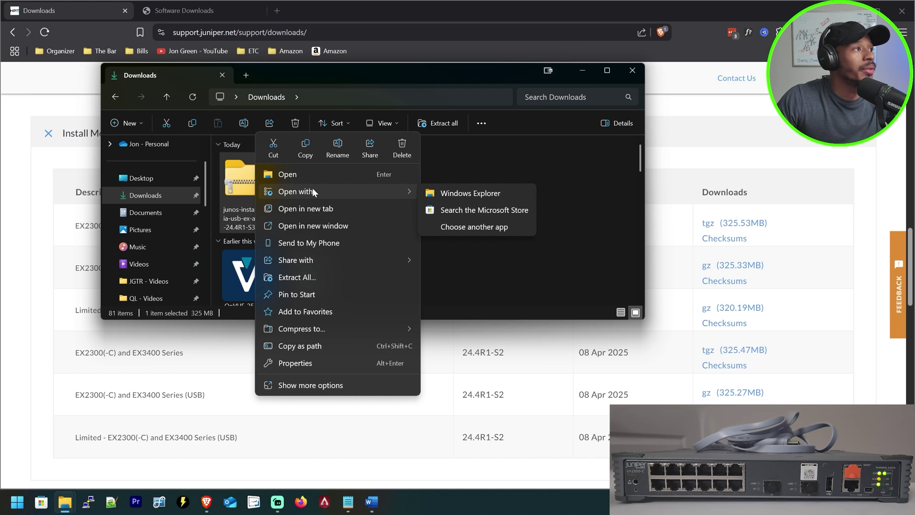
{"action": "left_click", "coordinate": [458, 224]}
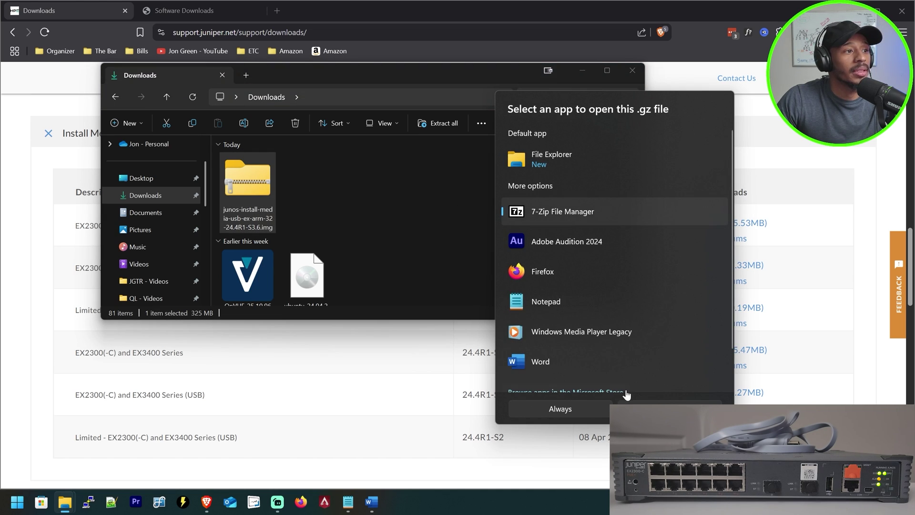
{"action": "left_click", "coordinate": [628, 406]}
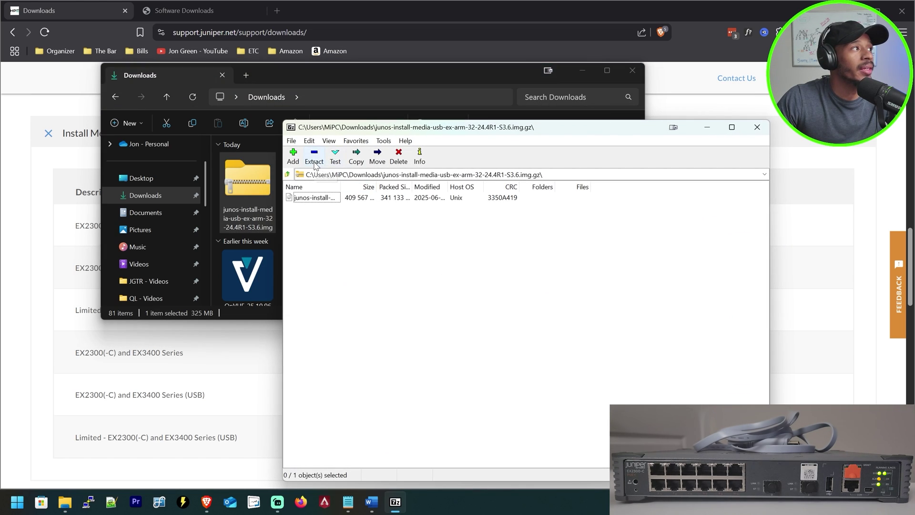
{"action": "left_click_drag", "start_coordinate": [341, 186], "coordinate": [496, 199]}
{"action": "left_click", "coordinate": [756, 127]}
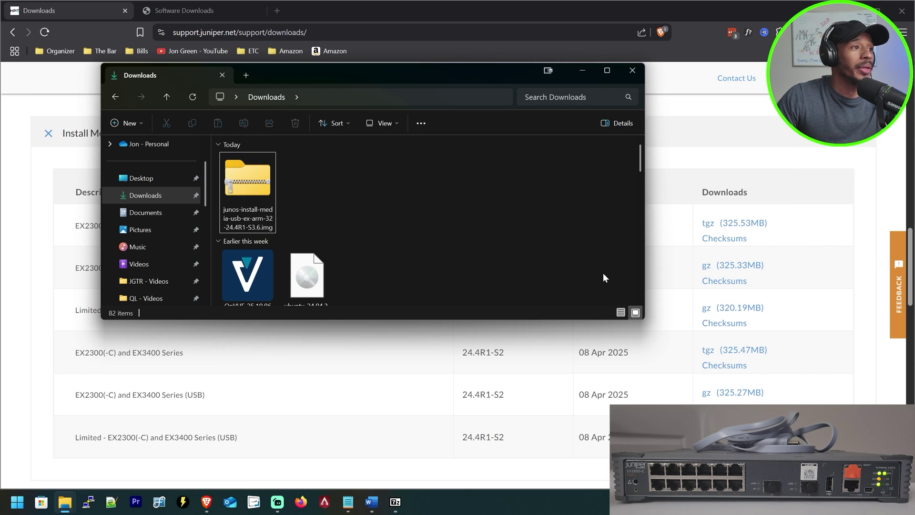
- Search the web for 'rufus' and open the official rufus.ie site to its download list
{"action": "left_click", "coordinate": [276, 10]}
{"action": "type", "text": "ru"}
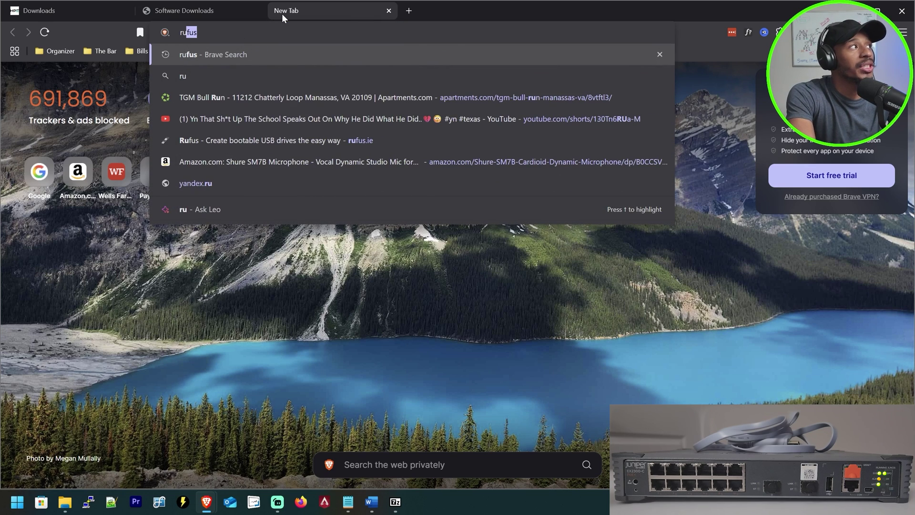
{"action": "type", "text": "fus"}
{"action": "key", "text": "Return"}
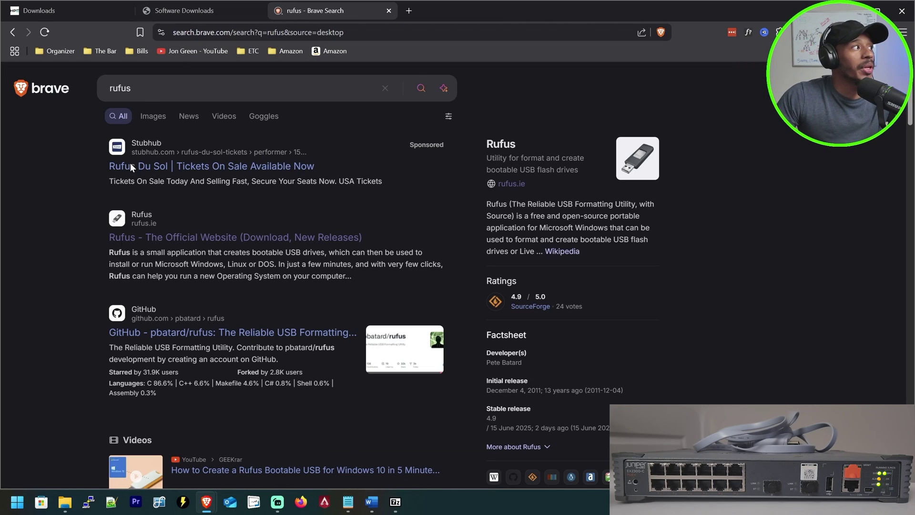
{"action": "left_click", "coordinate": [170, 242]}
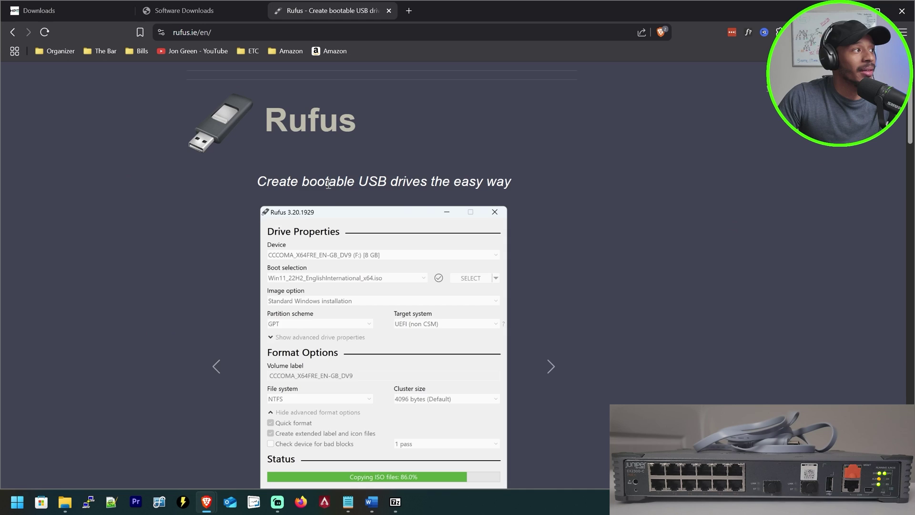
{"action": "scroll", "coordinate": [389, 181], "scroll_direction": "down", "scroll_amount": 1}
{"action": "scroll", "coordinate": [388, 181], "scroll_direction": "down", "scroll_amount": 8}
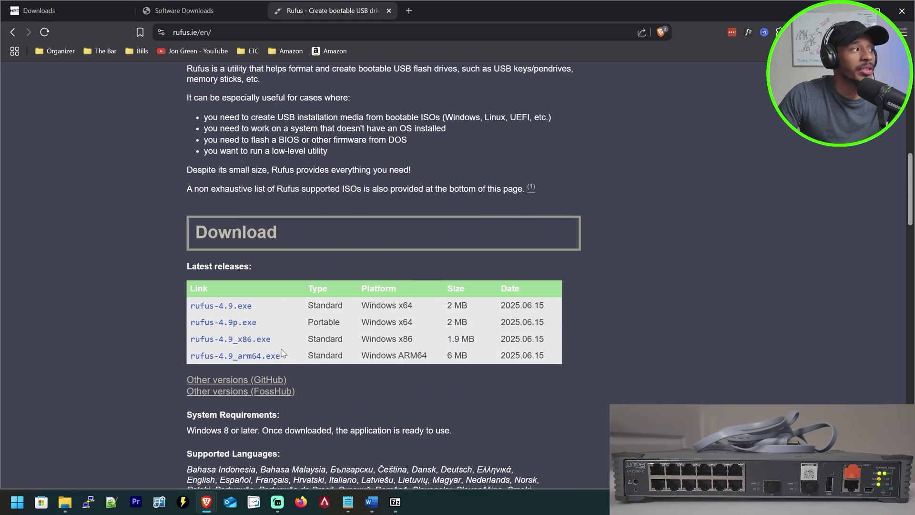
{"action": "scroll", "coordinate": [281, 352], "scroll_direction": "up", "scroll_amount": 8}
- Launch rufus-4.2.exe and keep the 16 GB USB drive as the target device
{"action": "left_click", "coordinate": [12, 506]}
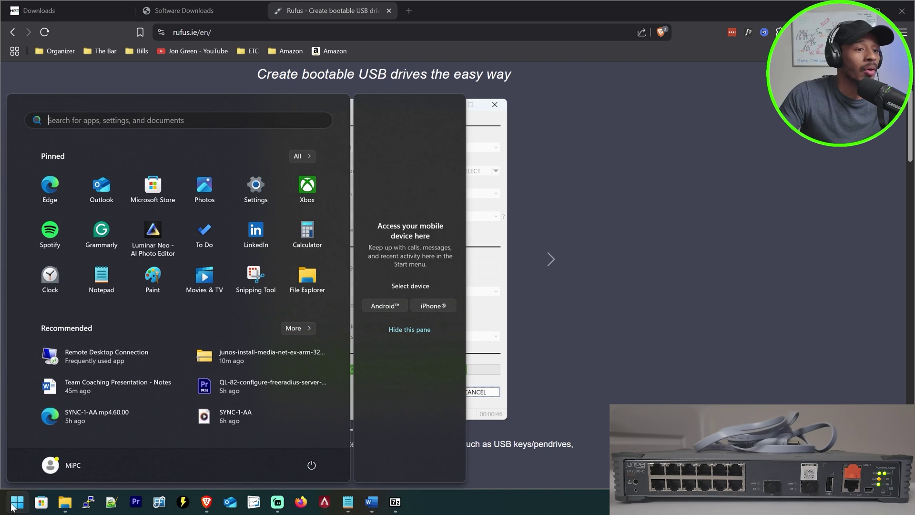
{"action": "type", "text": "rufus"}
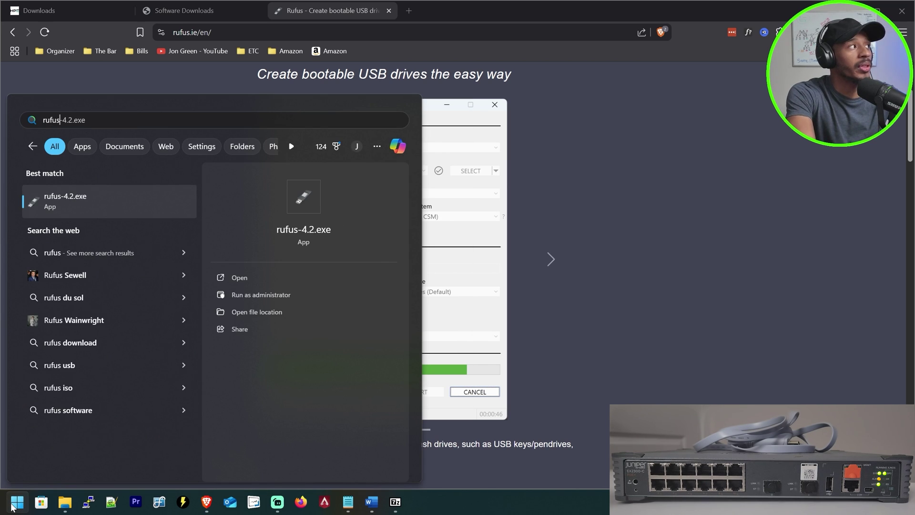
{"action": "key", "text": "Return"}
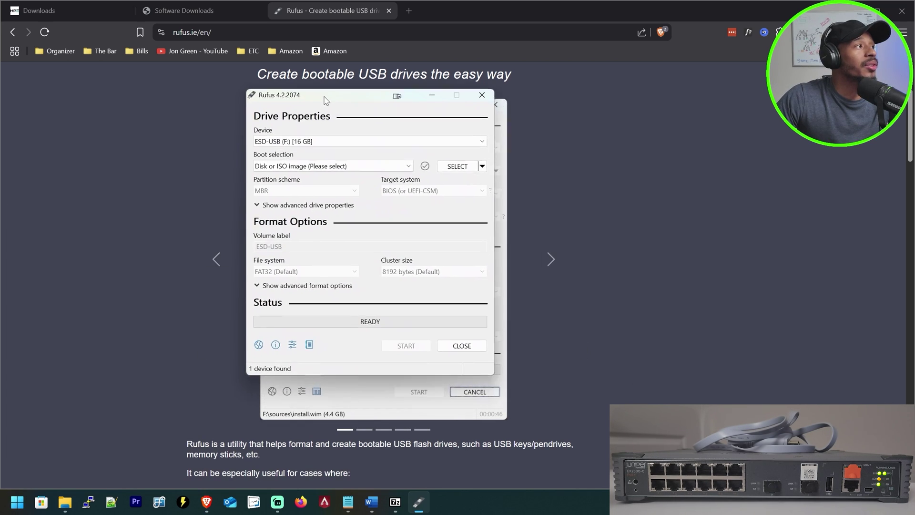
{"action": "left_click", "coordinate": [312, 151]}
{"action": "left_click", "coordinate": [335, 157]}
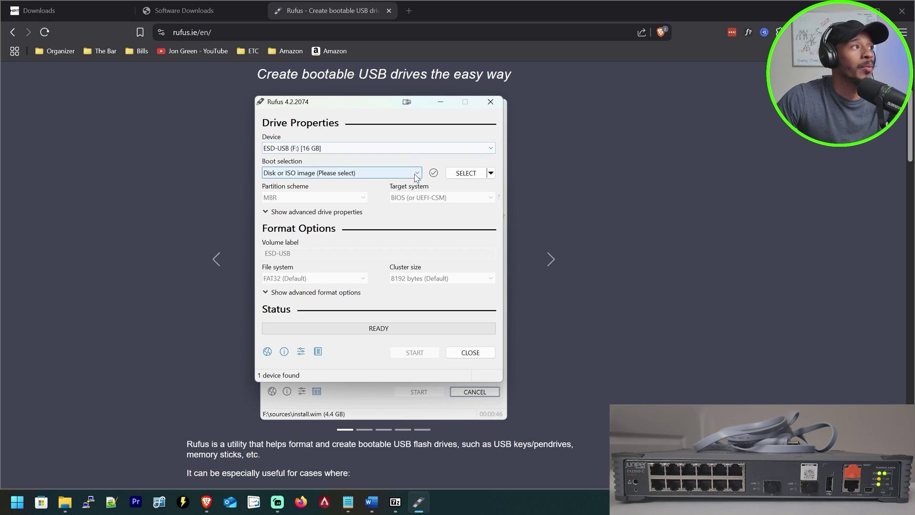
- Write junos-install-media-usb-ex-arm-32-24.4R1-S3.6.img to the USB drive, accepting the data-loss warning
{"action": "left_click", "coordinate": [465, 173]}
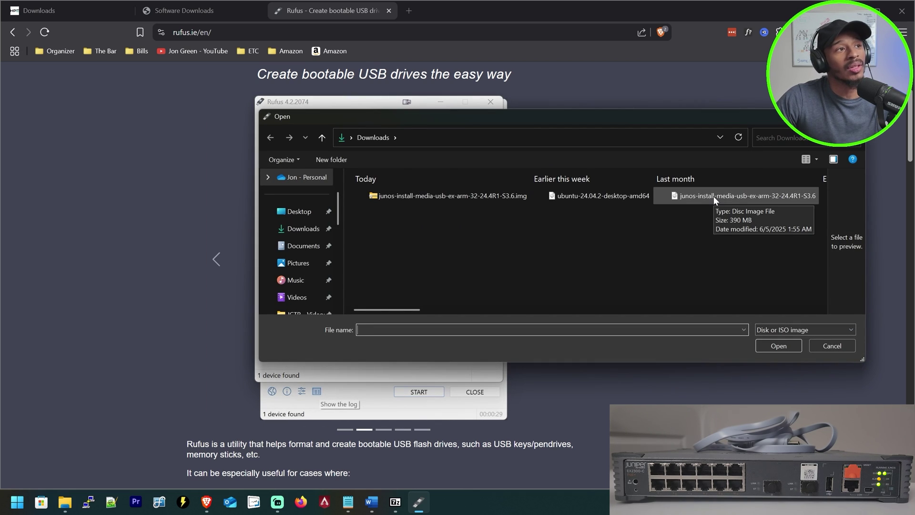
{"action": "left_click", "coordinate": [713, 196]}
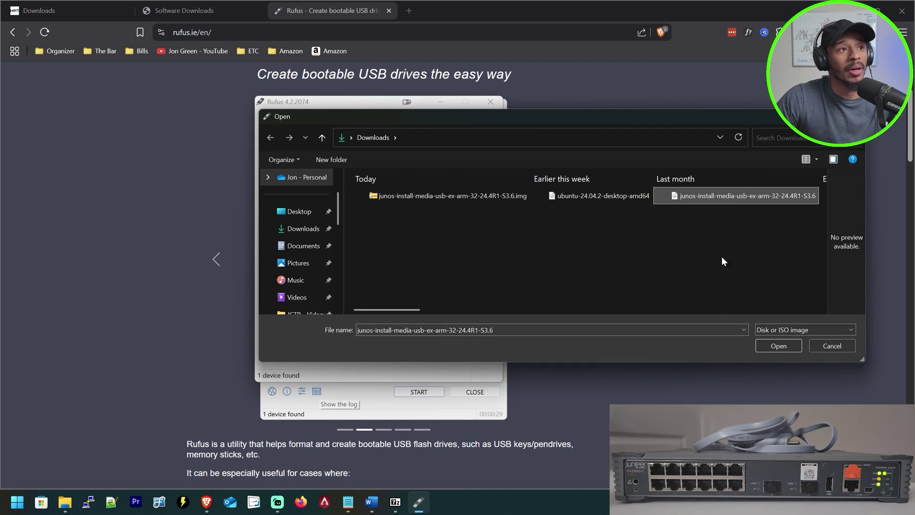
{"action": "left_click", "coordinate": [782, 348]}
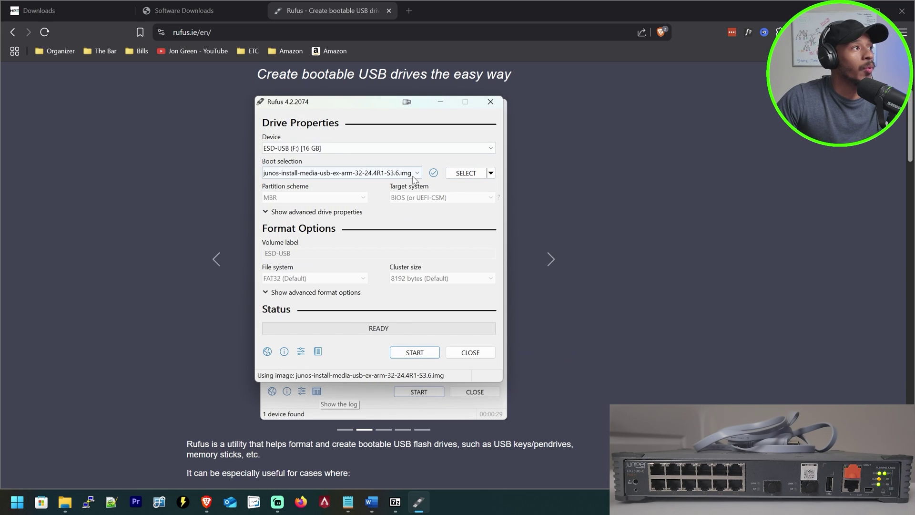
{"action": "left_click", "coordinate": [414, 353]}
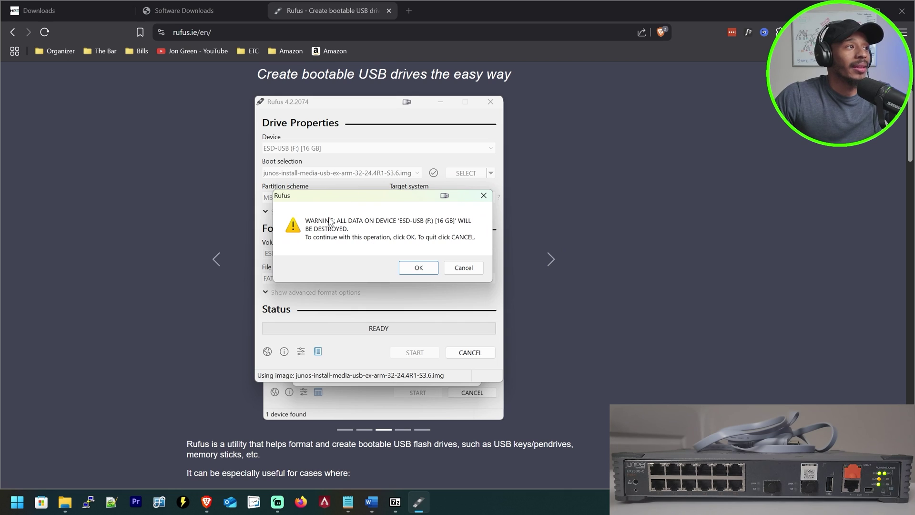
{"action": "left_click", "coordinate": [418, 268]}
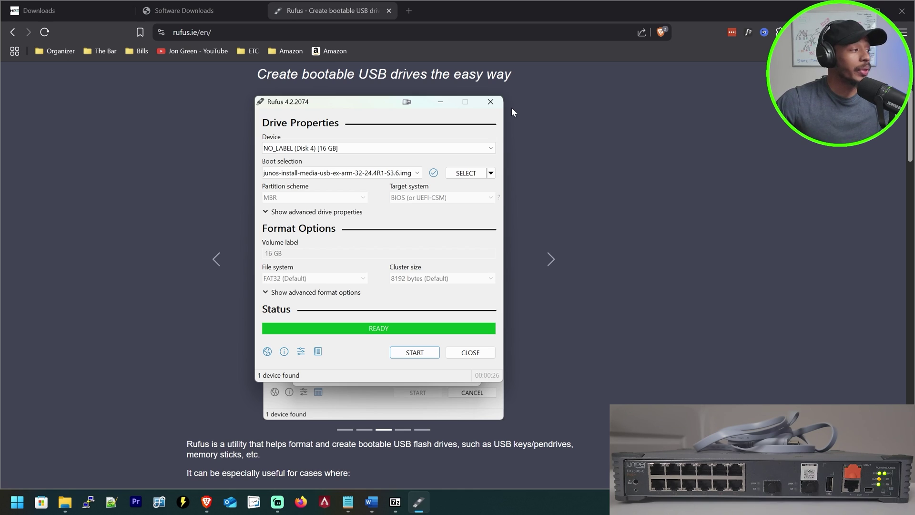
- Show This PC in File Explorer, listing Local Disk (C:) and Local Disk (Y:)
{"action": "mouse_move", "coordinate": [65, 501]}
{"action": "left_click", "coordinate": [93, 454]}
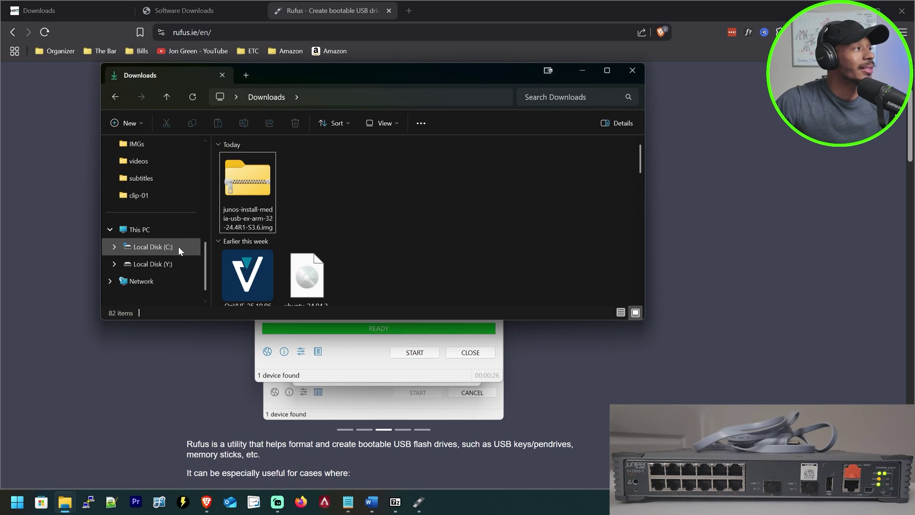
{"action": "scroll", "coordinate": [178, 247], "scroll_direction": "down", "scroll_amount": 1}
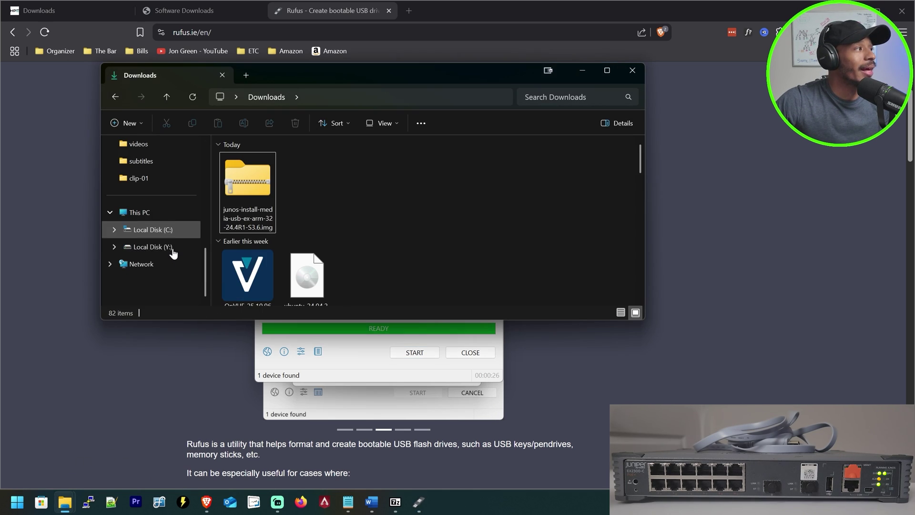
{"action": "left_click", "coordinate": [145, 216]}
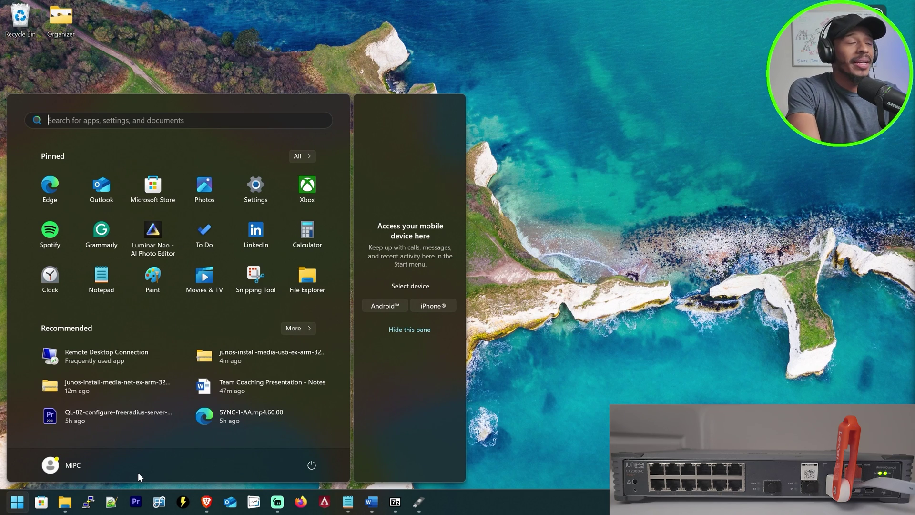
- Locate the console cable as USB Serial Port (COM4) in Device Manager, then launch PuTTY
{"action": "type", "text": "device manager"}
{"action": "key", "text": "Return"}
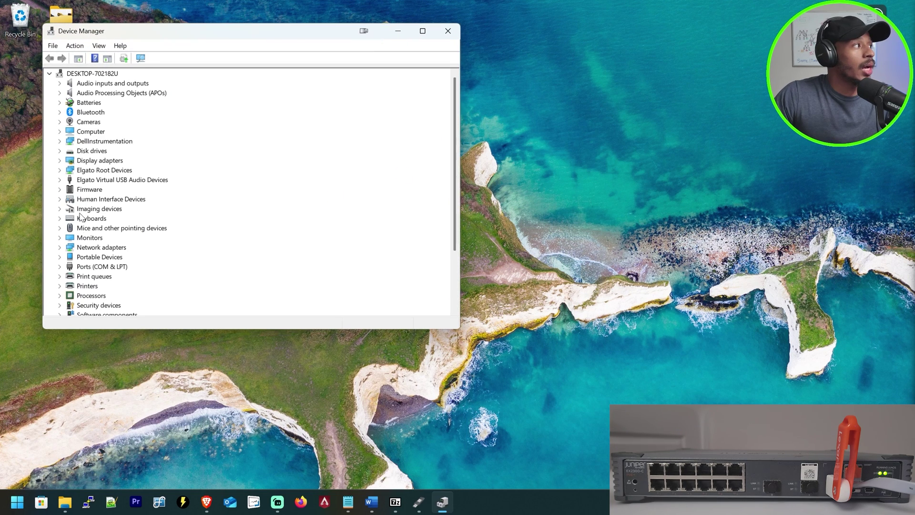
{"action": "scroll", "coordinate": [80, 217], "scroll_direction": "down", "scroll_amount": 2}
{"action": "left_click", "coordinate": [59, 208]}
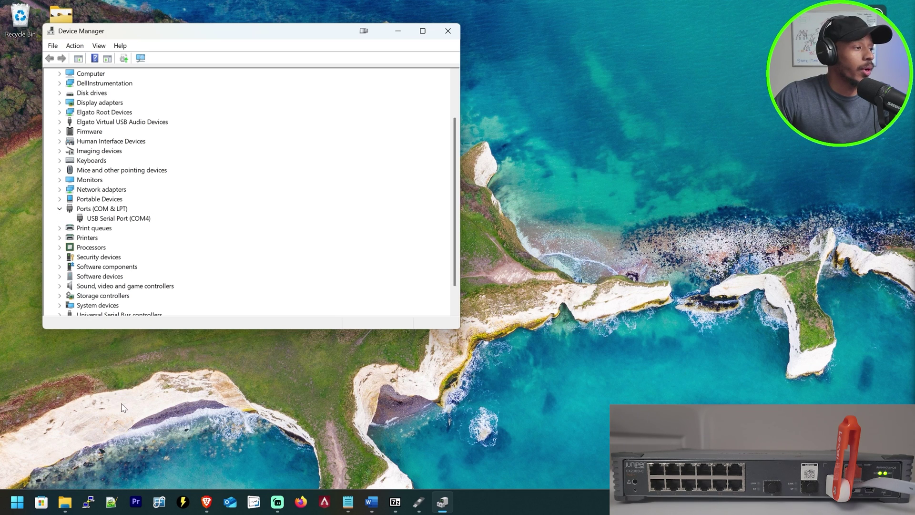
{"action": "left_click", "coordinate": [88, 501]}
- Open a PuTTY serial session on COM4 and enlarge the terminal window
{"action": "left_click_drag", "start_coordinate": [564, 149], "coordinate": [329, 141]}
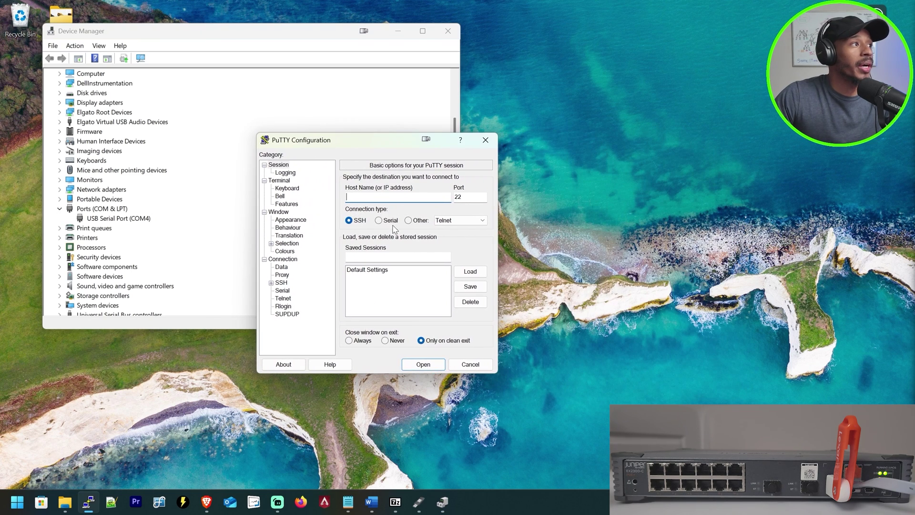
{"action": "left_click", "coordinate": [378, 220]}
{"action": "left_click", "coordinate": [374, 195]}
{"action": "key", "text": "BackSpace"}
{"action": "type", "text": "4"}
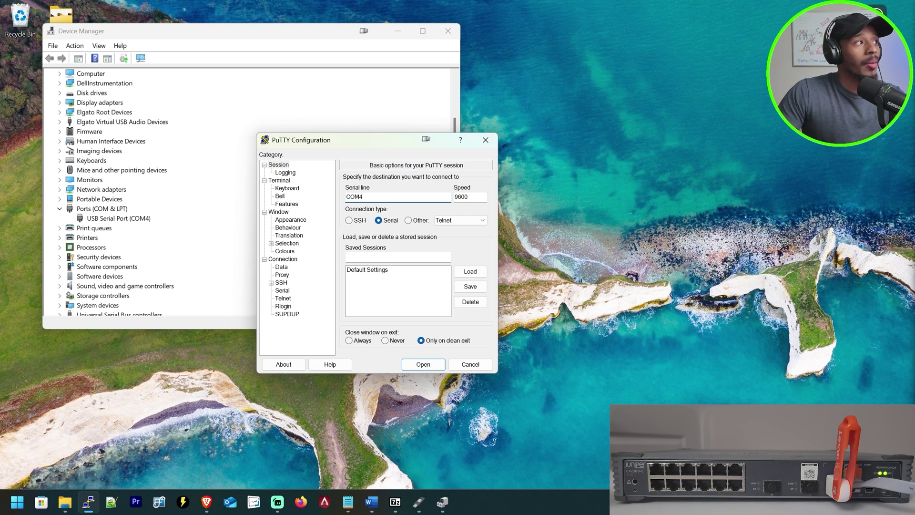
{"action": "left_click", "coordinate": [423, 367]}
{"action": "left_click_drag", "start_coordinate": [431, 286], "coordinate": [504, 364]}
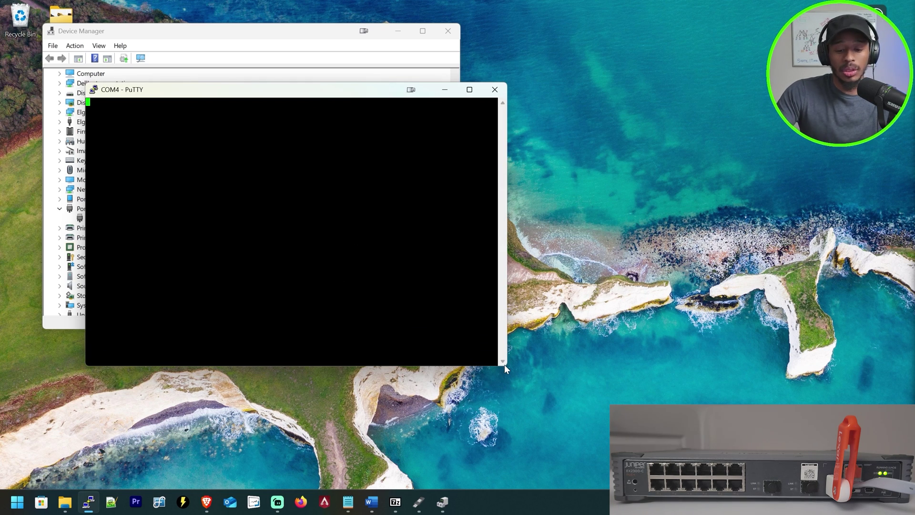
- Log in as root, enter cli, and run show version to see Junos 22.4R2-S1.6
{"action": "key", "text": "Return"}
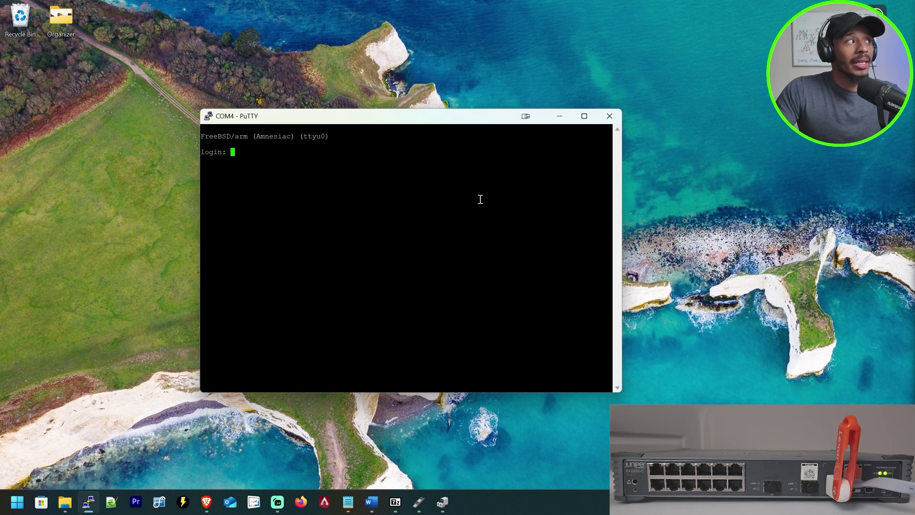
{"action": "type", "text": "root"}
{"action": "key", "text": "Return"}
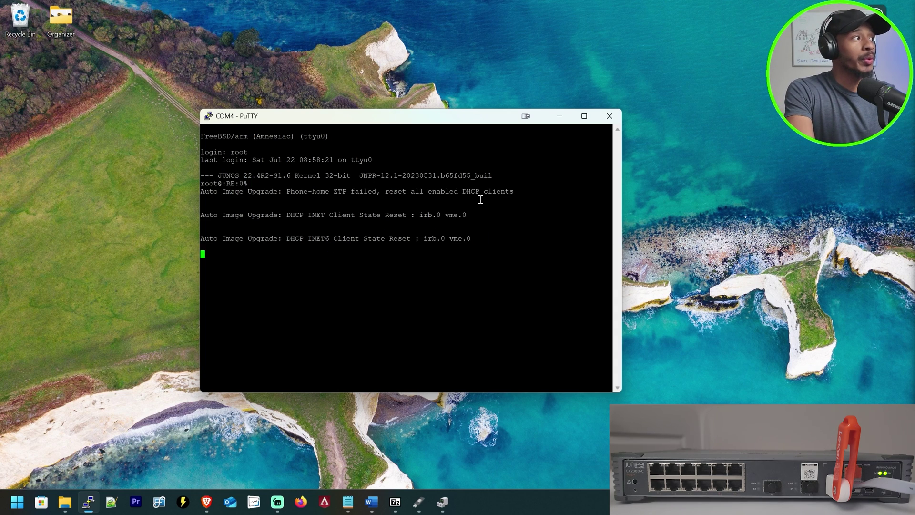
{"action": "type", "text": "cli"}
{"action": "key", "text": "Return"}
{"action": "key", "text": "Return"}
{"action": "key", "text": "Return"}
{"action": "key", "text": "Return"}
{"action": "key", "text": "Return"}
{"action": "key", "text": "Return"}
{"action": "key", "text": "Return"}
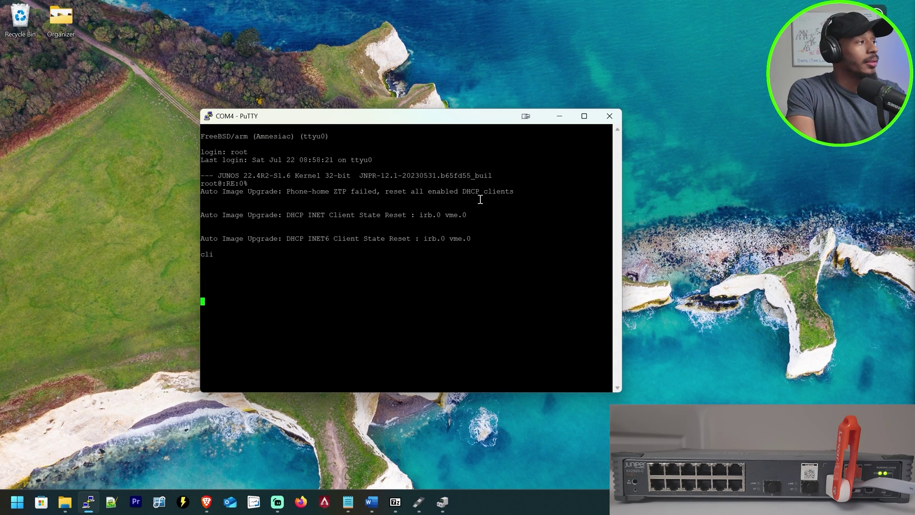
{"action": "key", "text": "Return"}
{"action": "key", "text": "Return"}
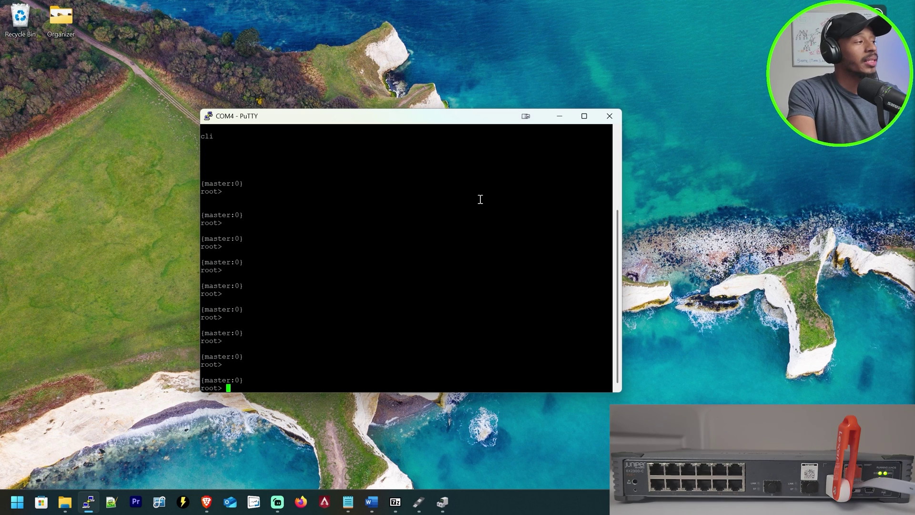
{"action": "type", "text": "show version"}
{"action": "key", "text": "Return"}
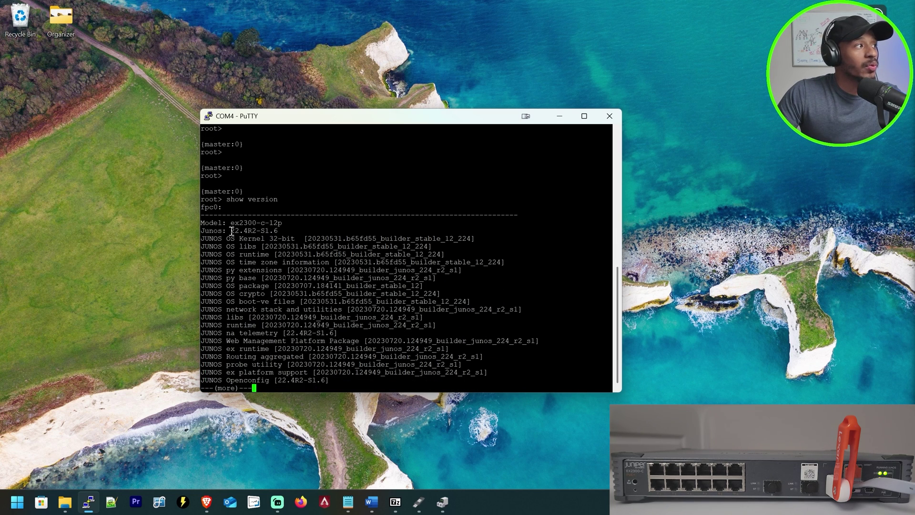
{"action": "left_click_drag", "start_coordinate": [227, 231], "coordinate": [269, 232]}
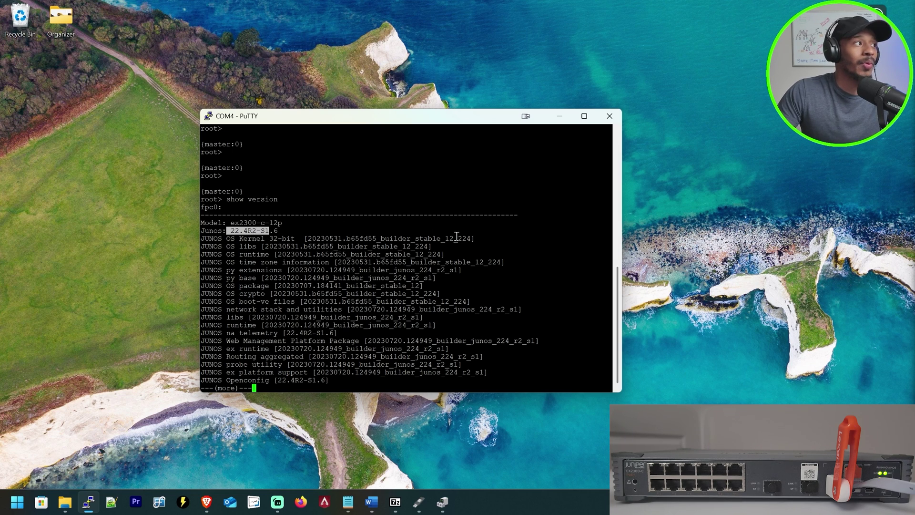
- Quit the pager and reboot the switch with 'request system reboot at now', confirming yes
{"action": "key", "text": "q"}
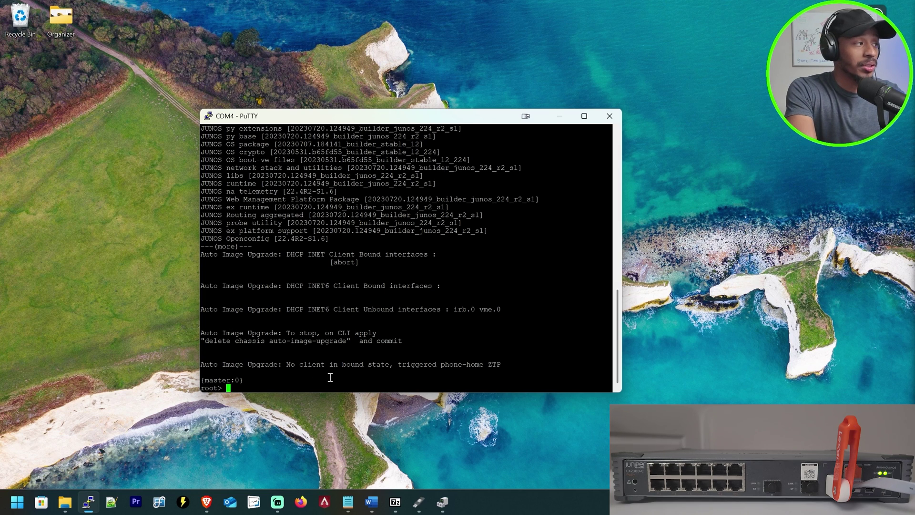
{"action": "type", "text": "request sys"}
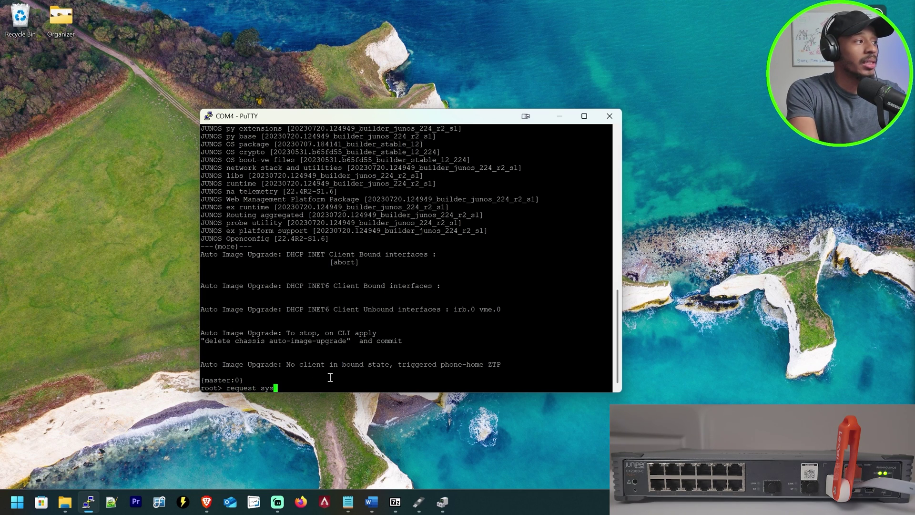
{"action": "type", "text": "tem reboot at"}
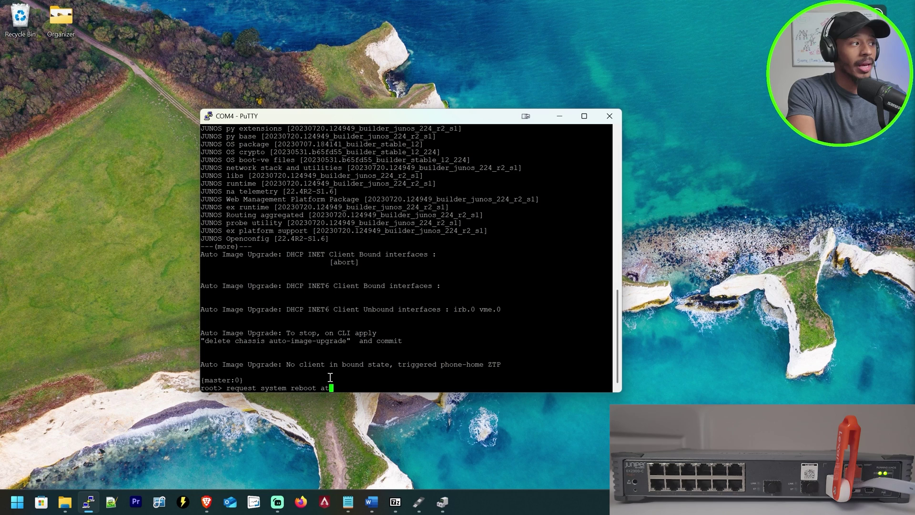
{"action": "type", "text": " now"}
{"action": "key", "text": "Return"}
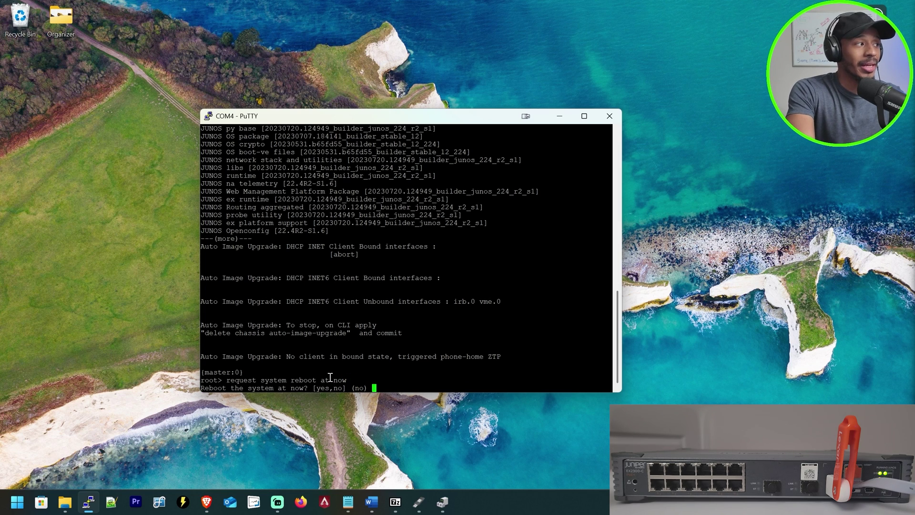
{"action": "type", "text": "yes"}
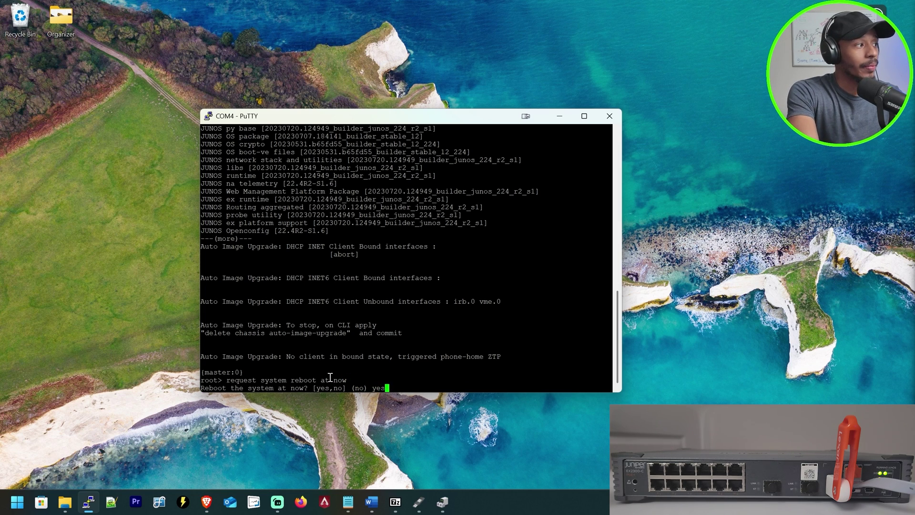
{"action": "key", "text": "Return"}
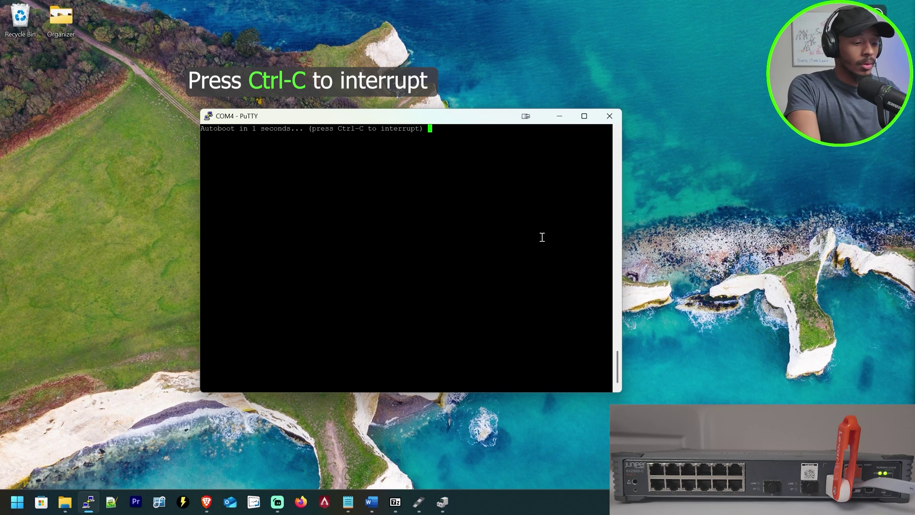
- Interrupt autoboot with Ctrl-C, choose 4 for Boot menu, then 4 to boot from USB
{"action": "key", "text": "ctrl+c"}
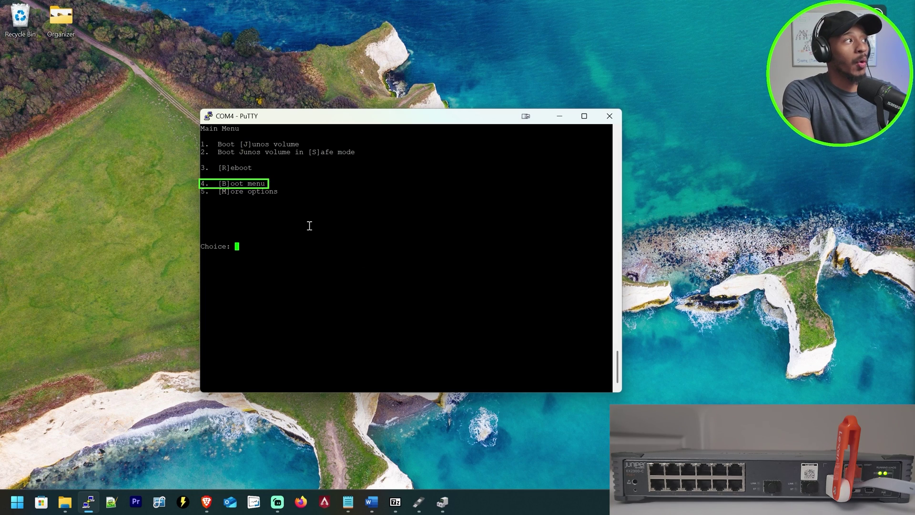
{"action": "key", "text": "4"}
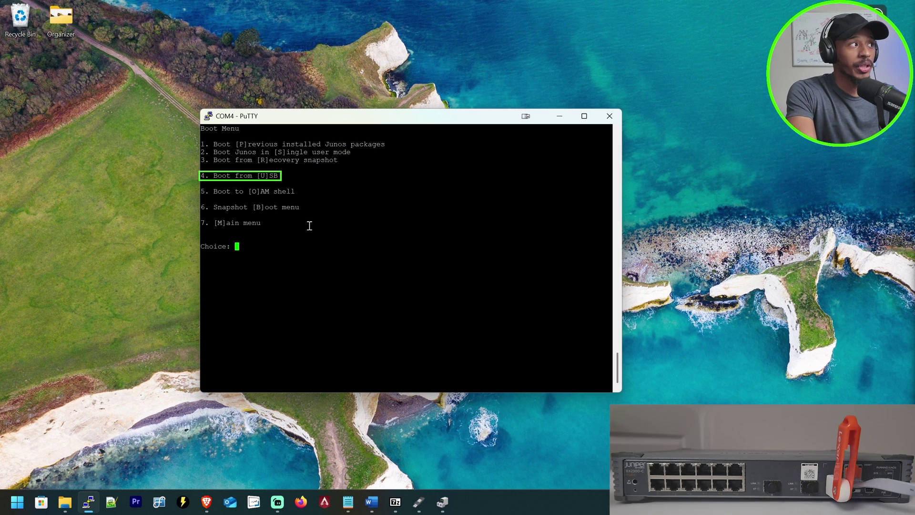
{"action": "key", "text": "4"}
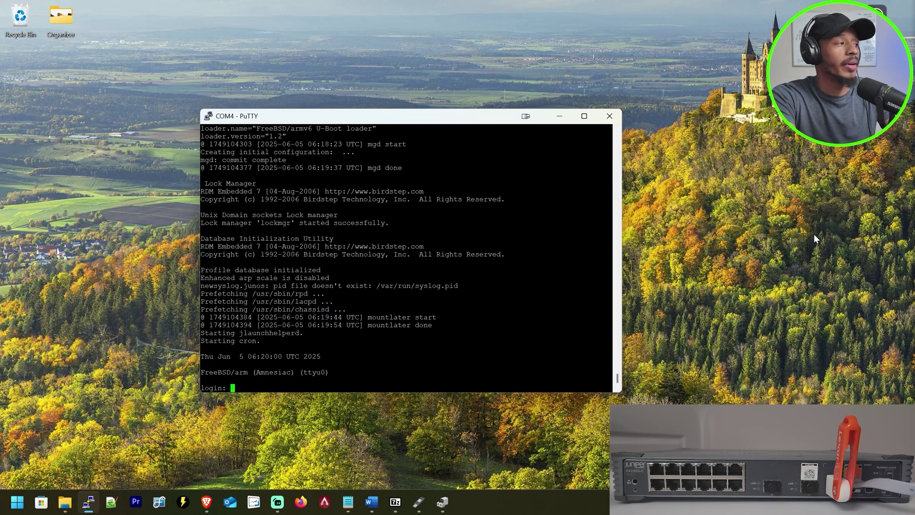
- Log in as root and verify the banner reads JUNOS 24.4R1-S3.6
{"action": "type", "text": "root"}
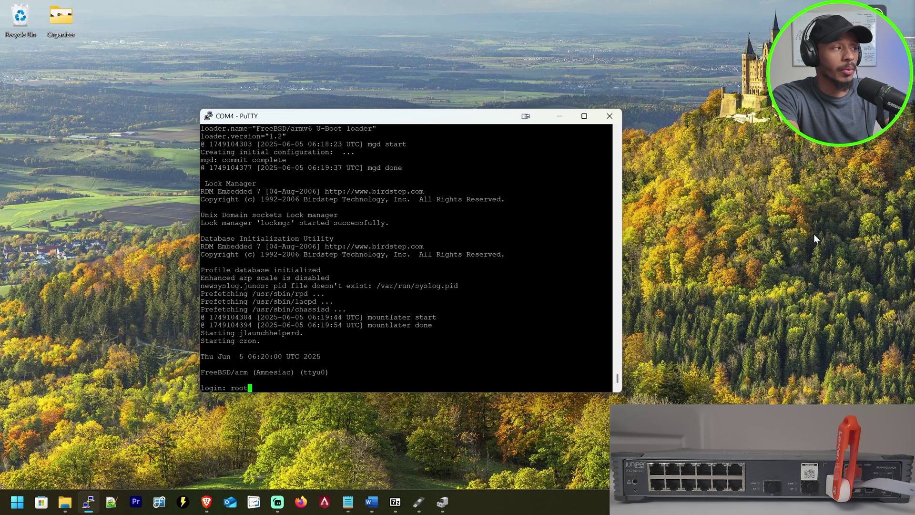
{"action": "key", "text": "Return"}
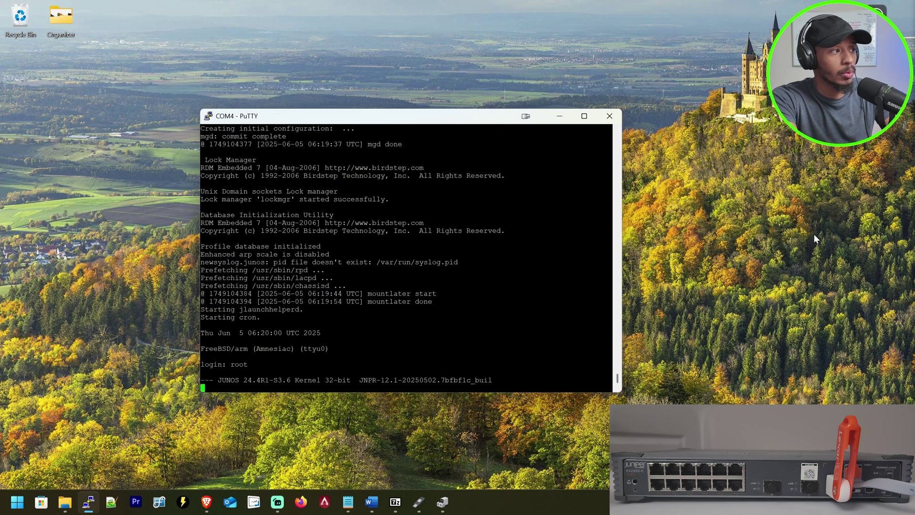
{"action": "key", "text": "Return"}
{"action": "key", "text": "Return"}
{"action": "key", "text": "Return"}
{"action": "key", "text": "Return"}
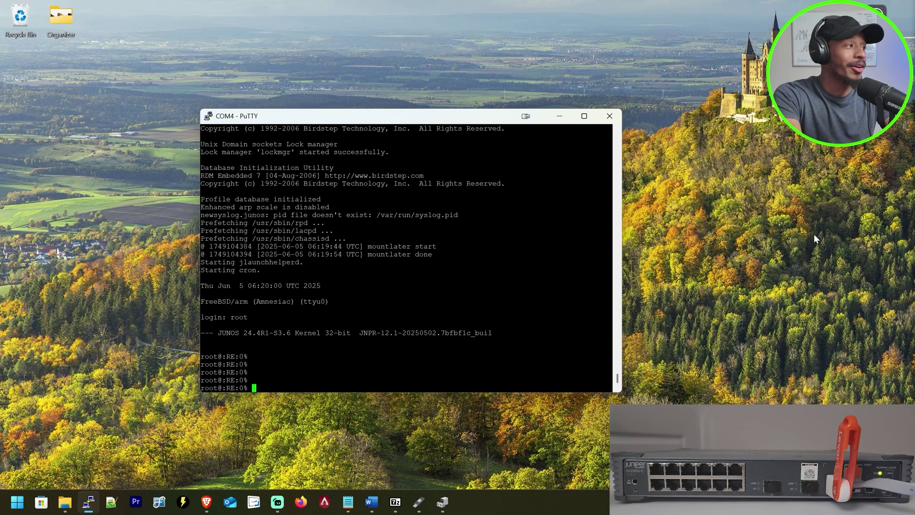
{"action": "left_click_drag", "start_coordinate": [244, 333], "coordinate": [320, 332]}
{"action": "left_click", "coordinate": [341, 353]}
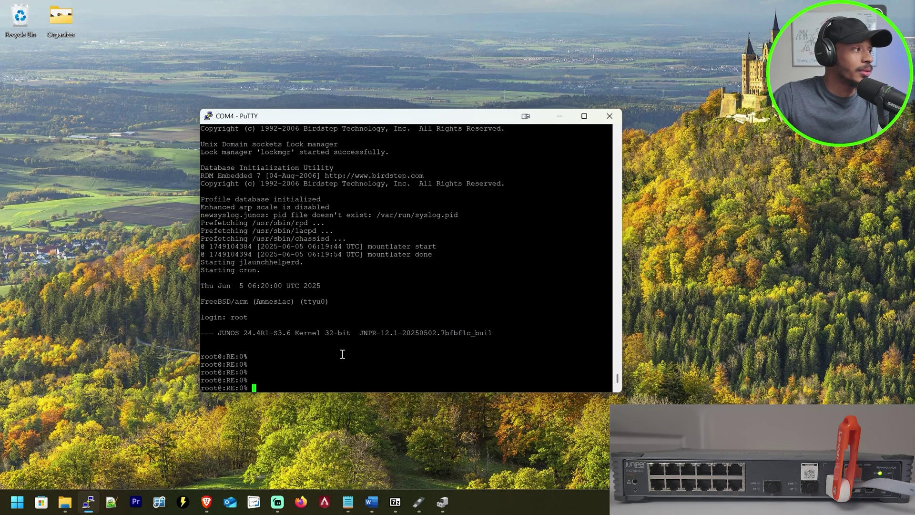
- From the Junos CLI, run show version to verify the ex2300-c-12p is on 24.4R1-S3.6
{"action": "type", "text": "cli"}
{"action": "key", "text": "Return"}
{"action": "key", "text": "Return"}
{"action": "key", "text": "Return"}
{"action": "key", "text": "Return"}
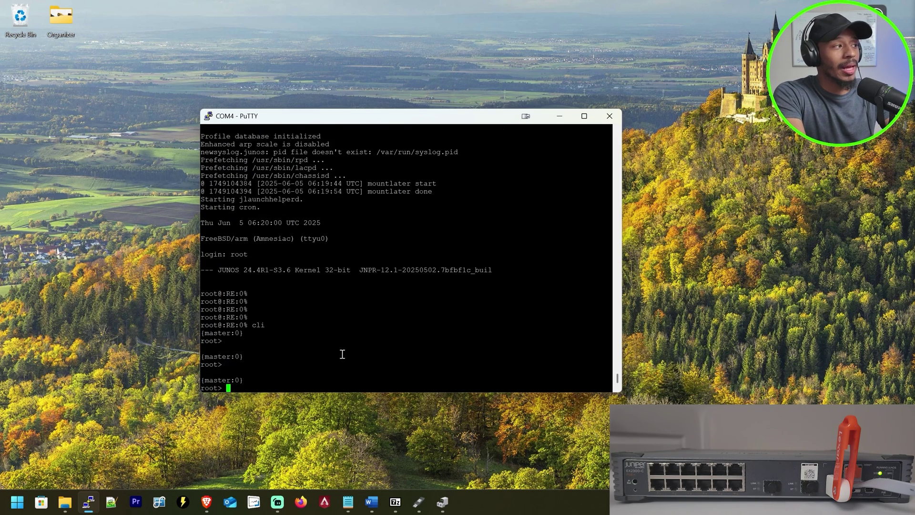
{"action": "type", "text": "show version"}
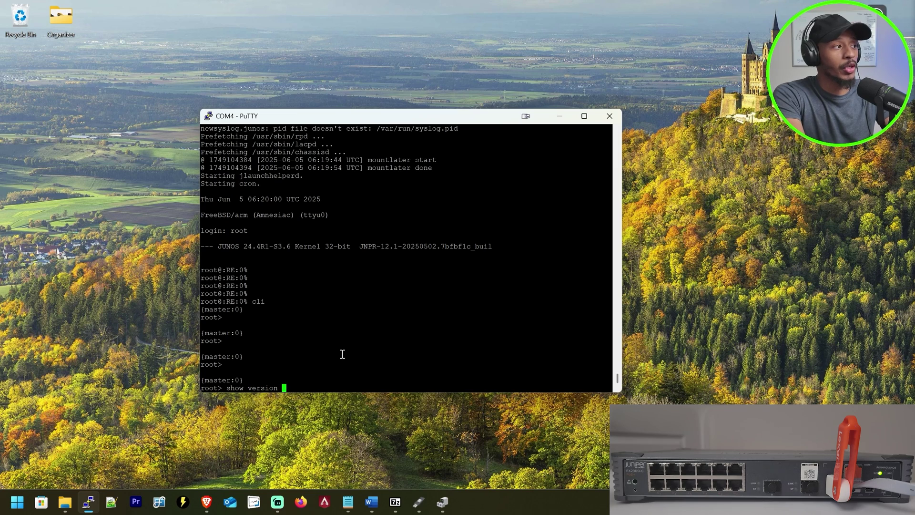
{"action": "key", "text": "Return"}
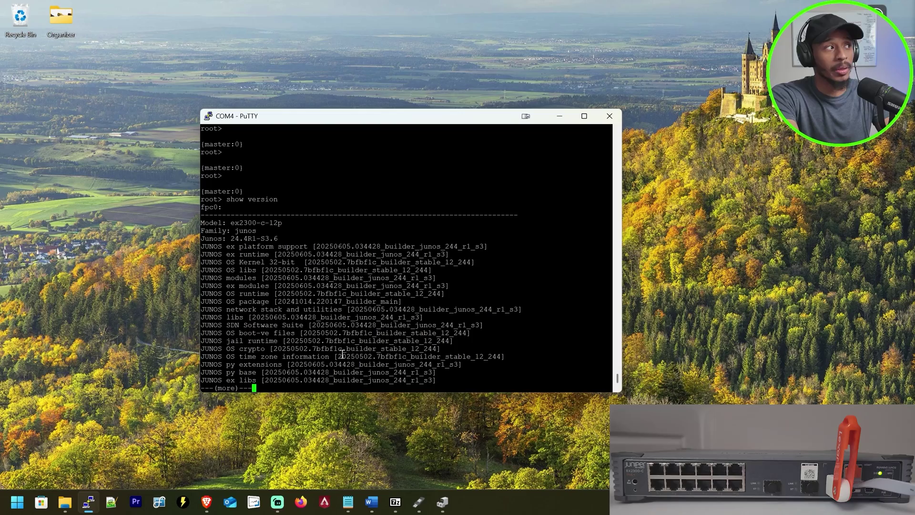
{"action": "key", "text": "q"}
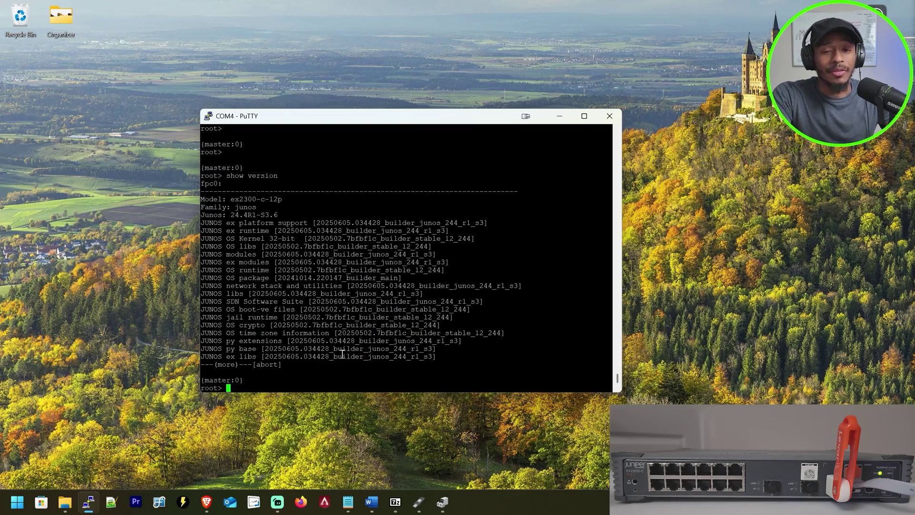